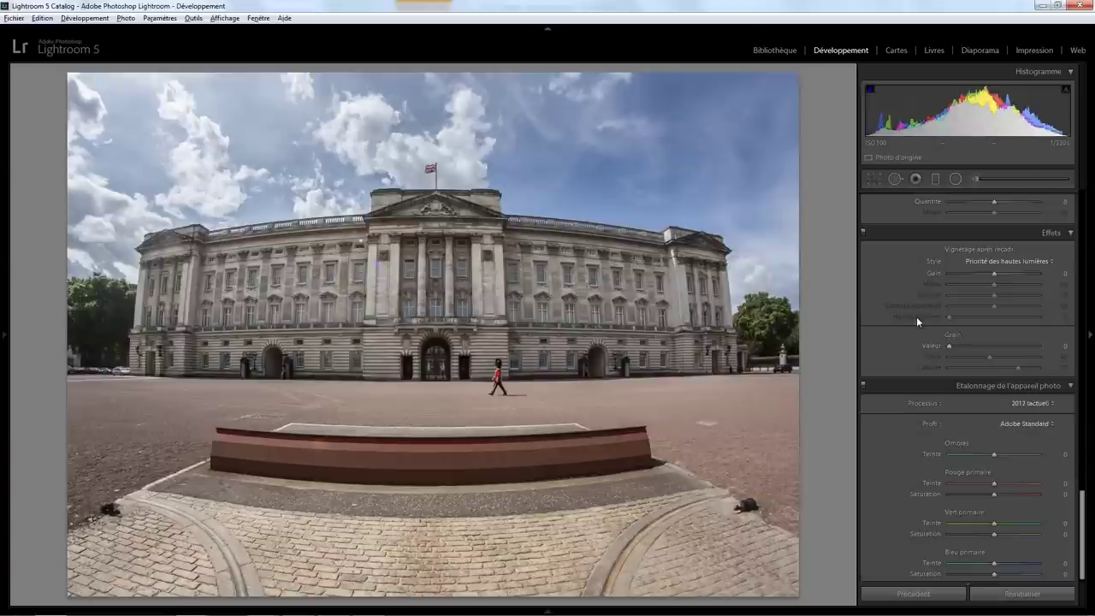
- Keep Priorité des hautes lumières style and set vignette Gain to -100, testing +100 along the way
left_click(992, 261)
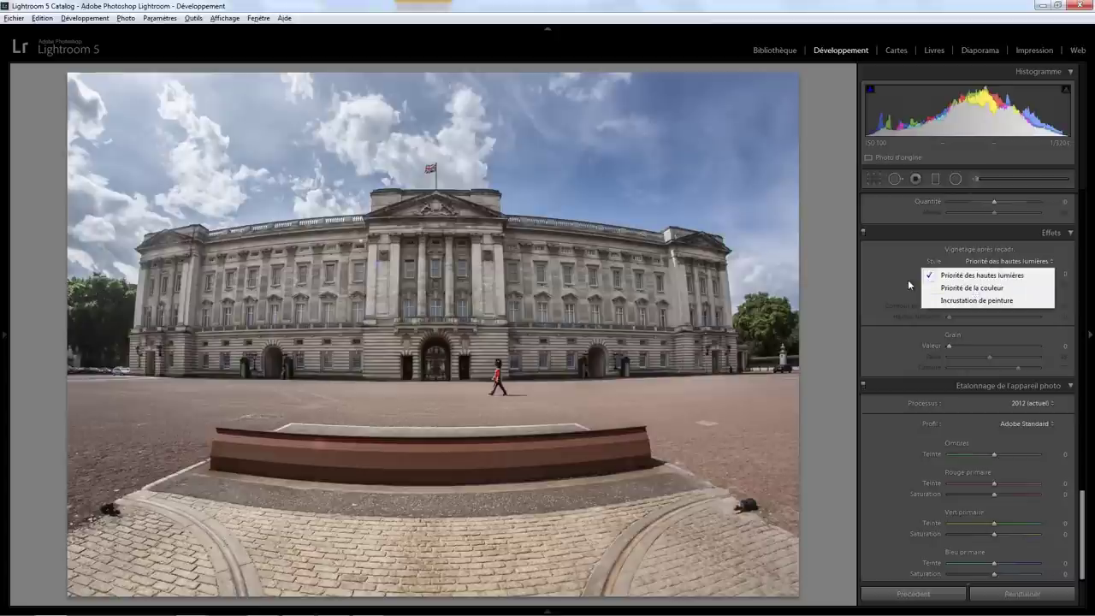
left_click(973, 277)
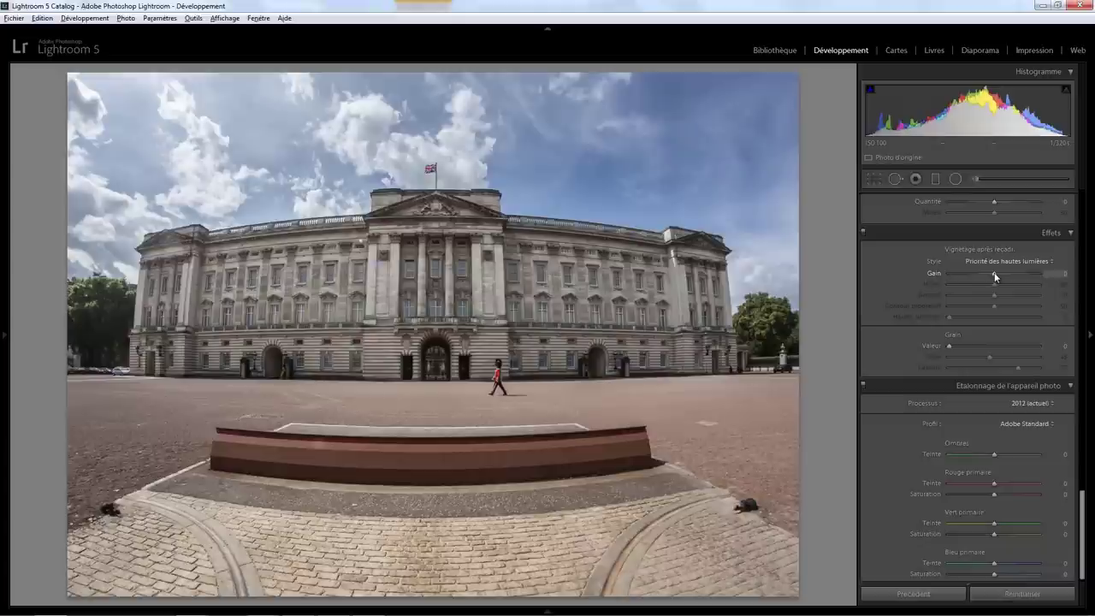
left_click_drag(994, 272, 932, 278)
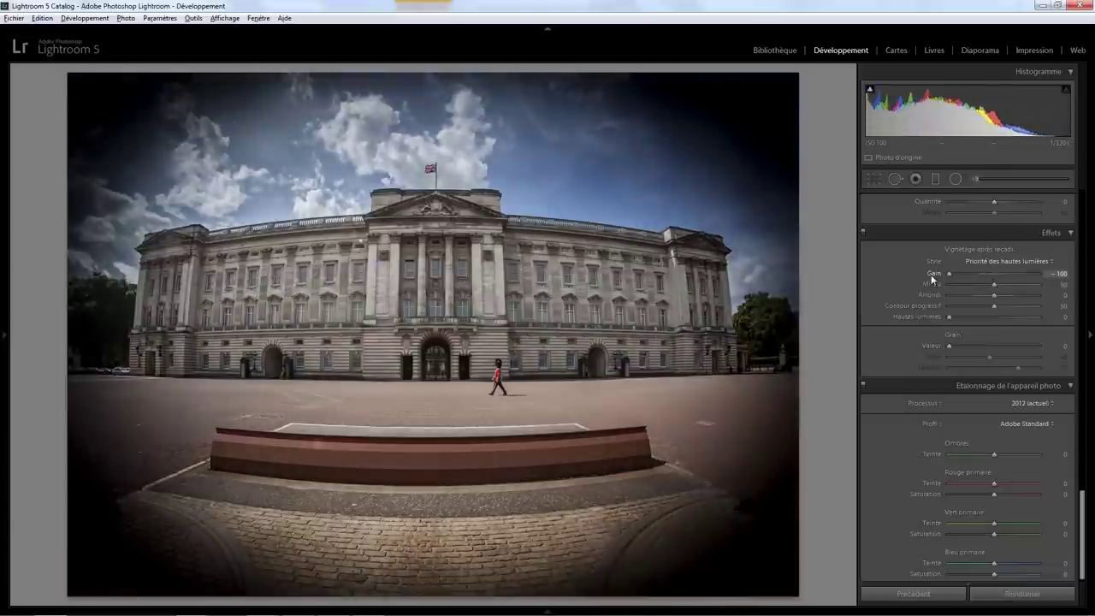
left_click_drag(948, 274, 1051, 278)
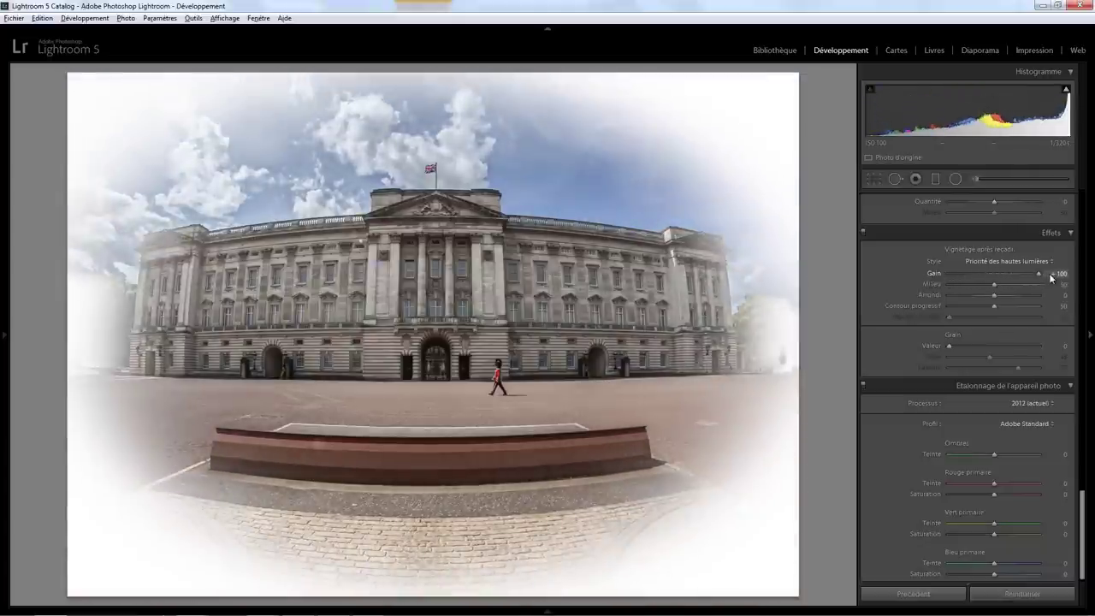
left_click_drag(1013, 278, 941, 280)
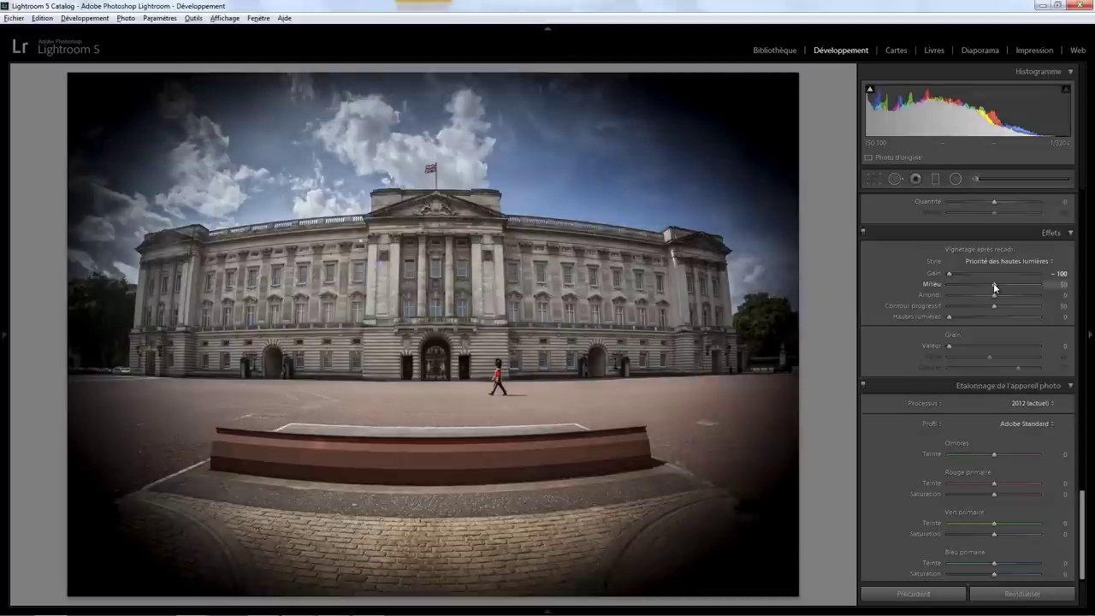
- Set vignette Milieu to 0 and Contour progressif to 100, test Arrondi, then ease Gain to -31
mouse_move(993, 284)
left_mouse_down()
mouse_move(942, 285)
mouse_move(1045, 285)
mouse_move(946, 285)
left_mouse_up()
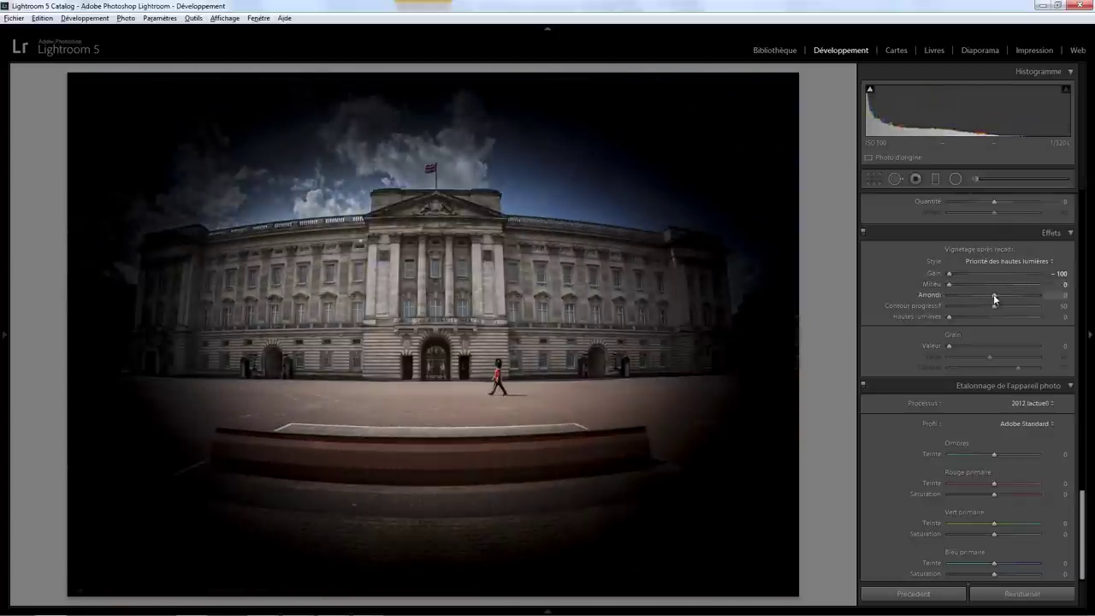
mouse_move(994, 296)
left_mouse_down()
mouse_move(1059, 296)
mouse_move(946, 300)
mouse_move(999, 297)
left_mouse_up()
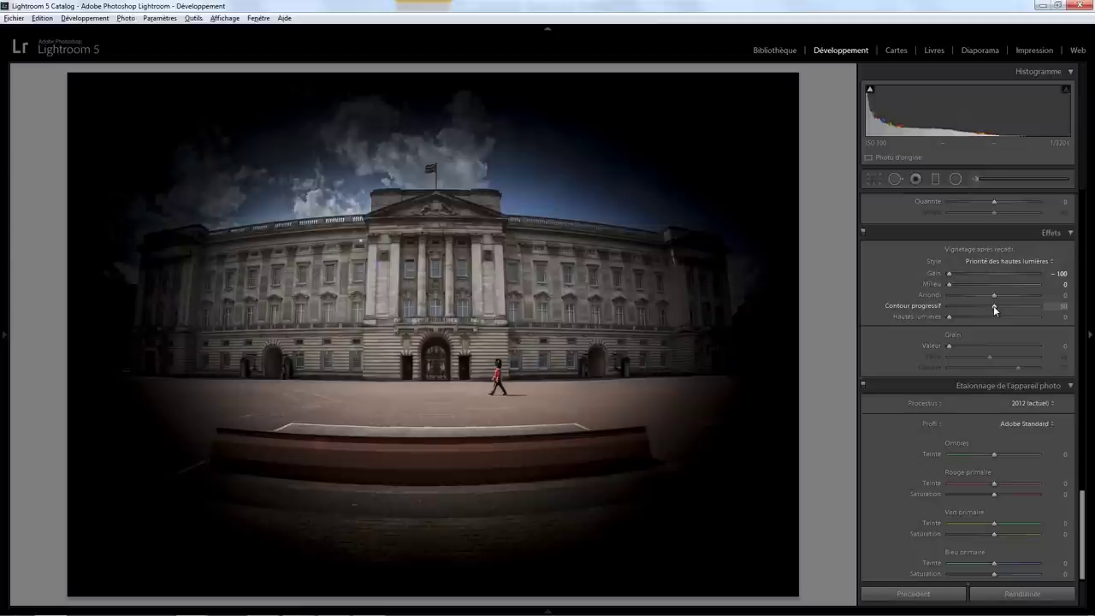
left_click_drag(990, 305, 941, 303)
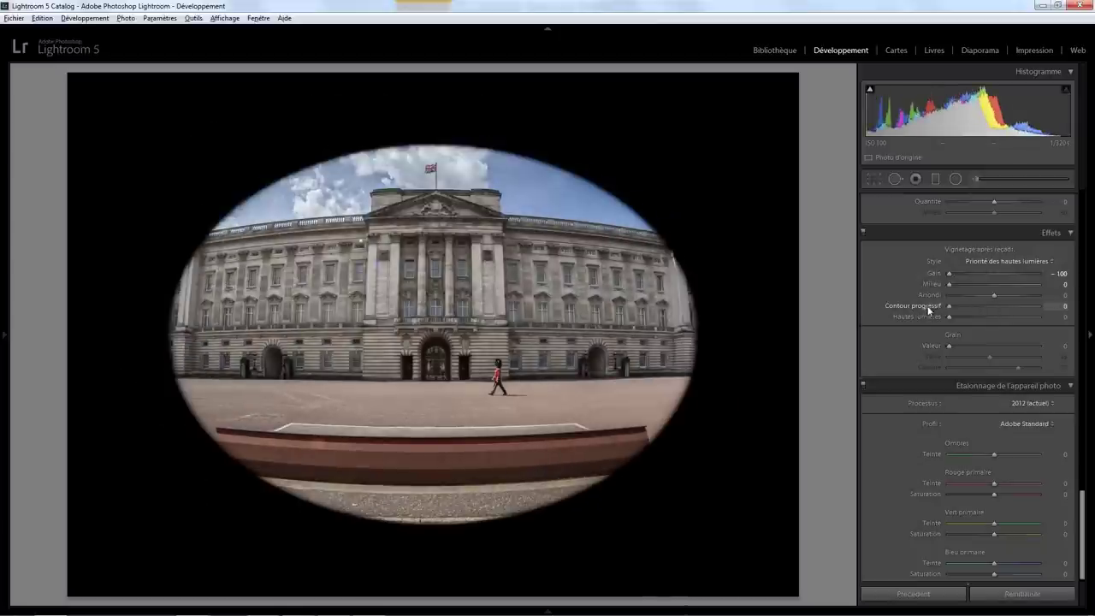
left_click_drag(948, 306, 1038, 308)
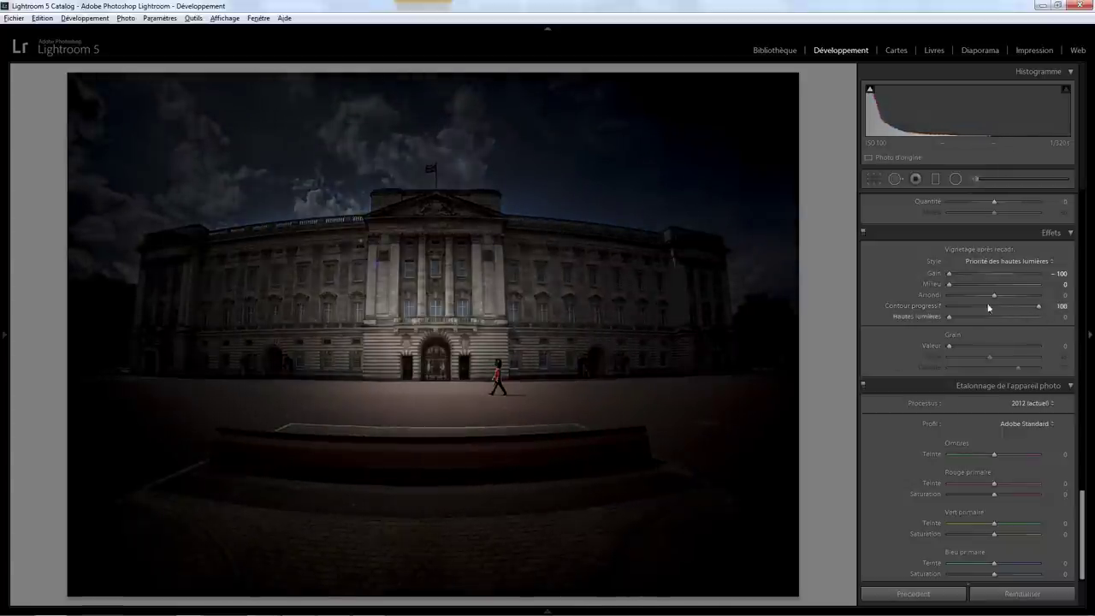
left_click_drag(950, 274, 979, 271)
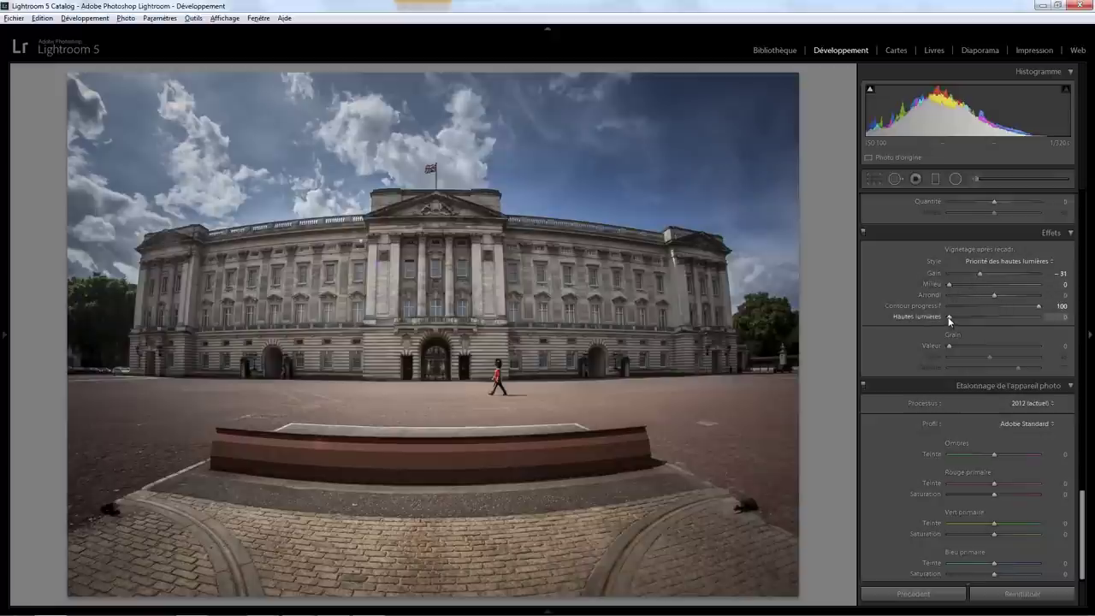
- Adjust the vignette to Gain -40, Contour progressif 55 and Hautes lumières 41
left_click_drag(979, 272, 975, 272)
key("Down")
key("Down")
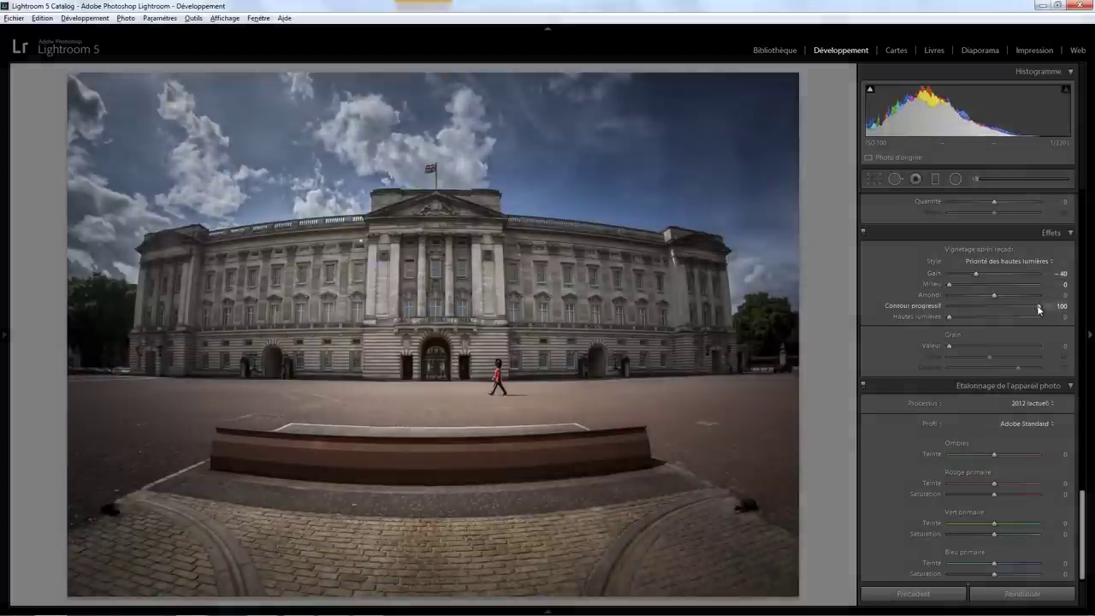
left_click_drag(1018, 306, 997, 307)
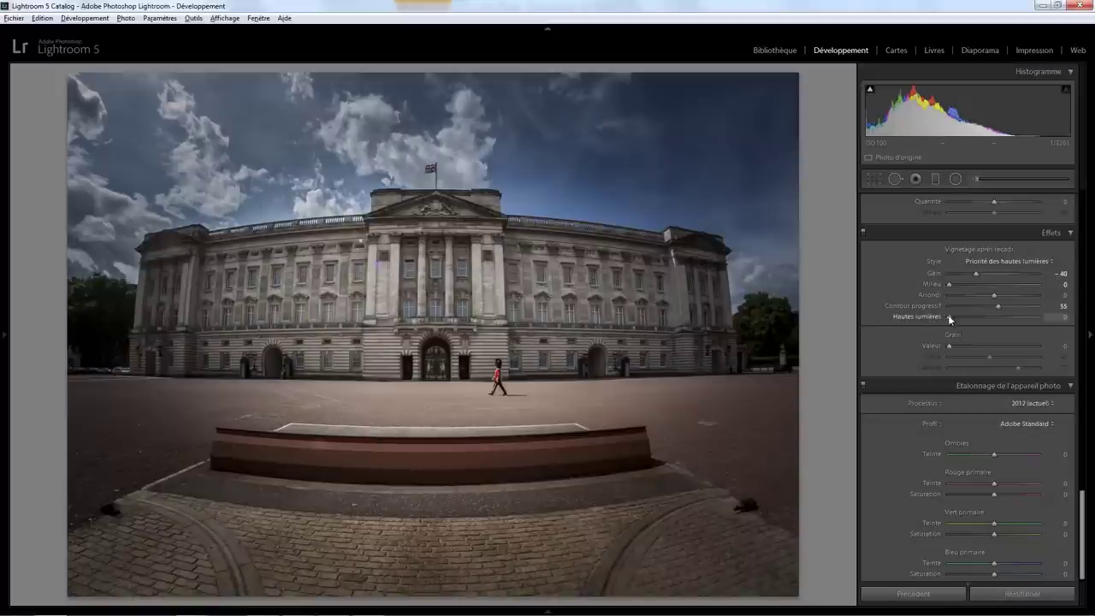
left_click_drag(950, 320, 986, 319)
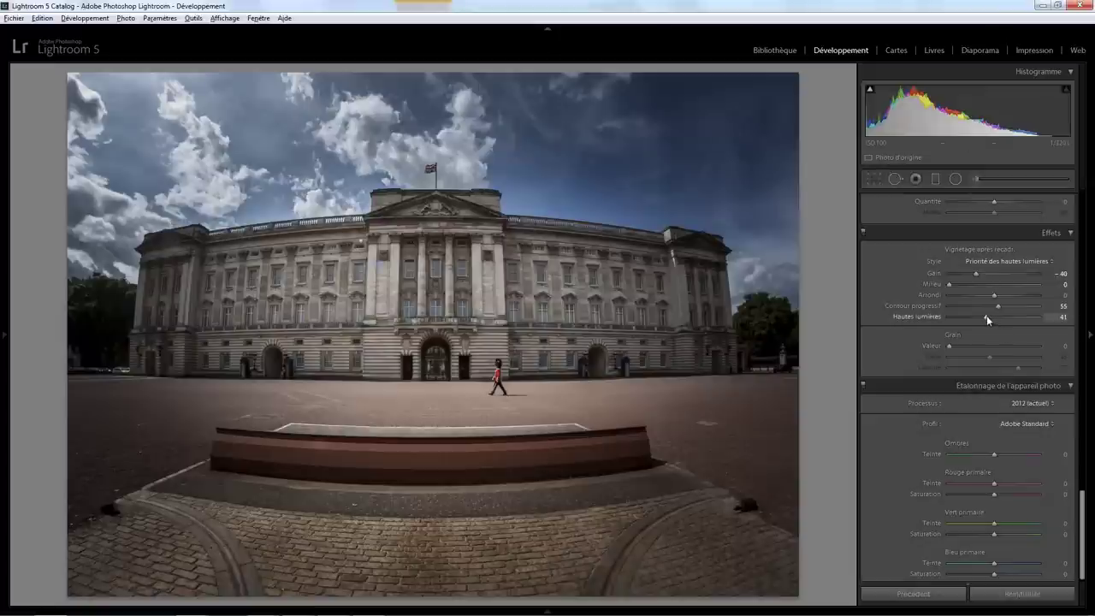
- Reset the post-crop vignette, choose Priorité de la couleur style, and set Gain to -52
double_click(961, 249)
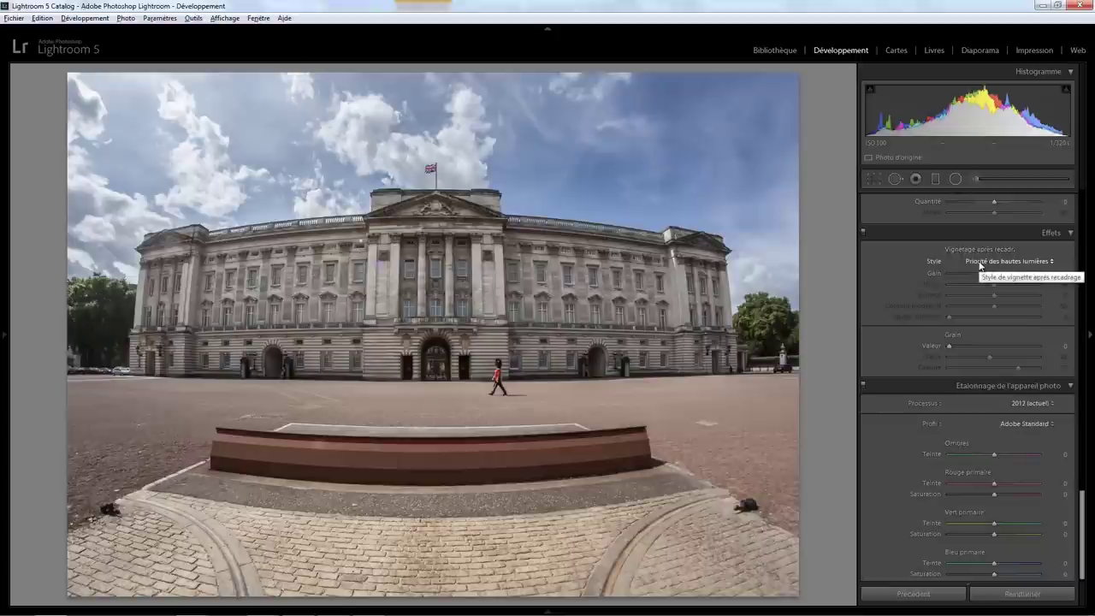
left_click(980, 264)
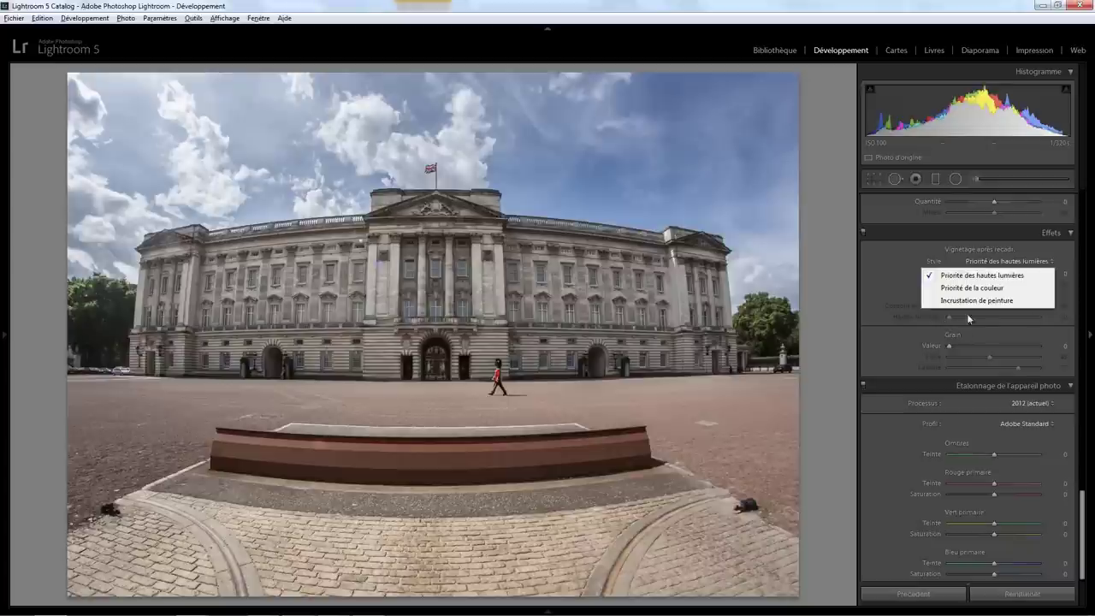
left_click(962, 287)
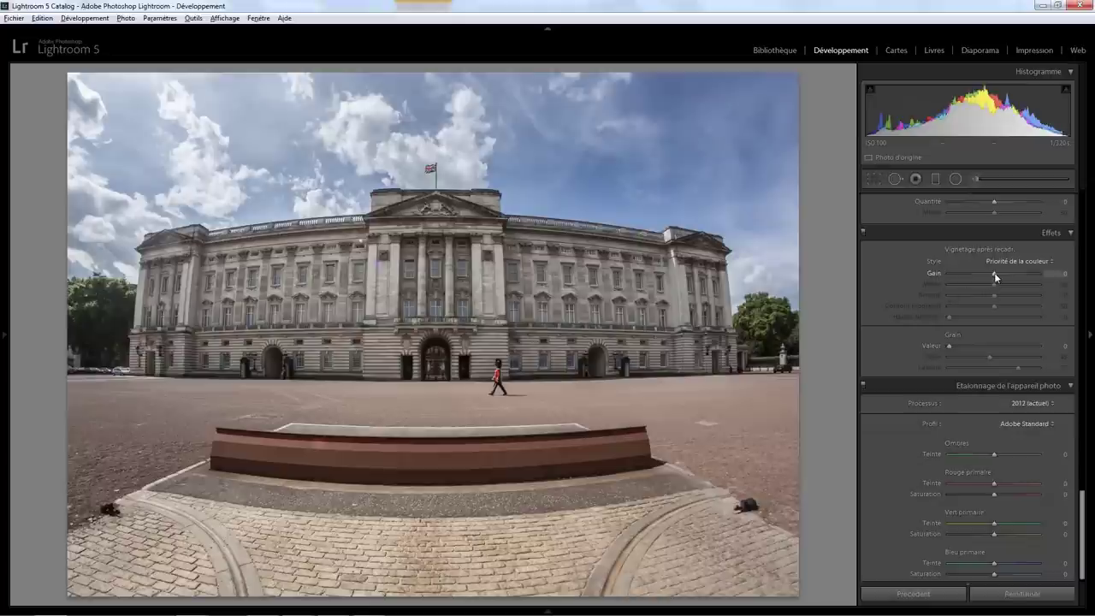
mouse_move(993, 274)
left_mouse_down()
mouse_move(947, 274)
mouse_move(969, 280)
left_mouse_up()
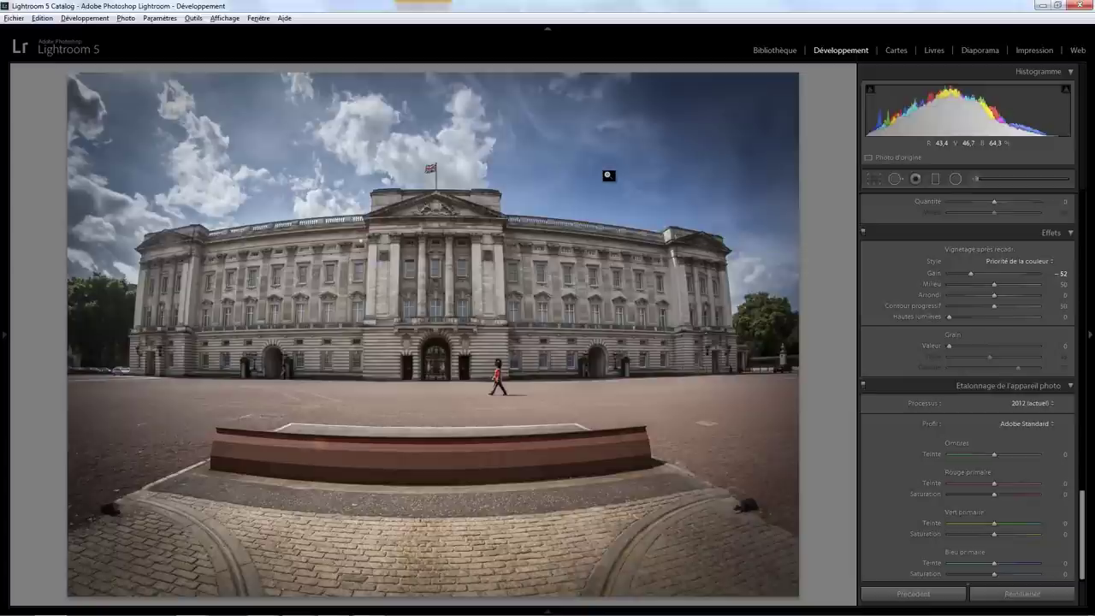
- Compare Priorité des hautes lumières and Priorité de la couleur vignette styles
left_click(1006, 263)
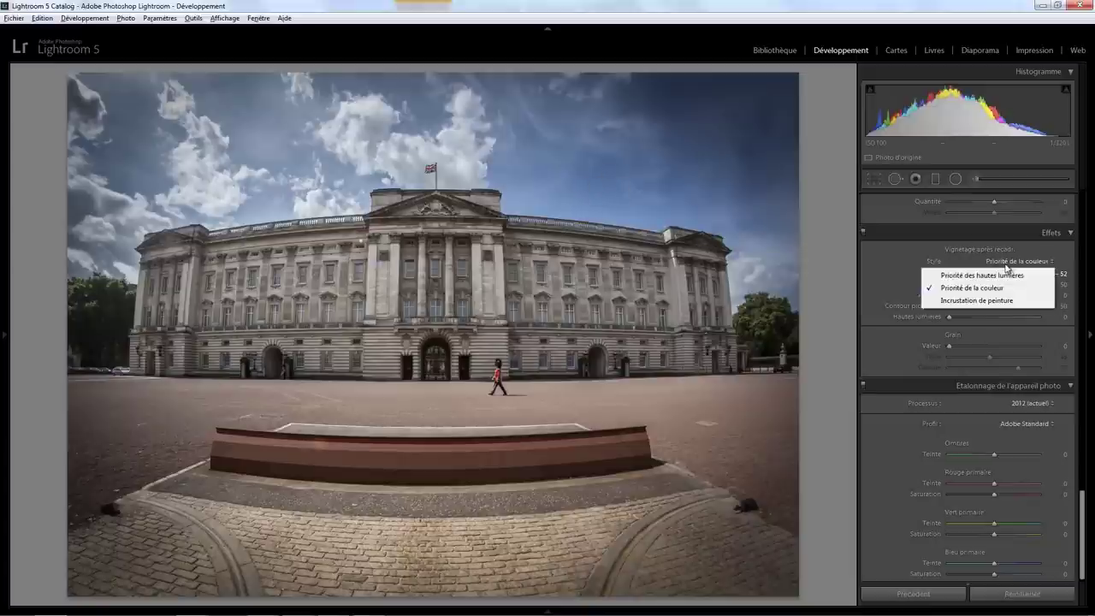
left_click(979, 275)
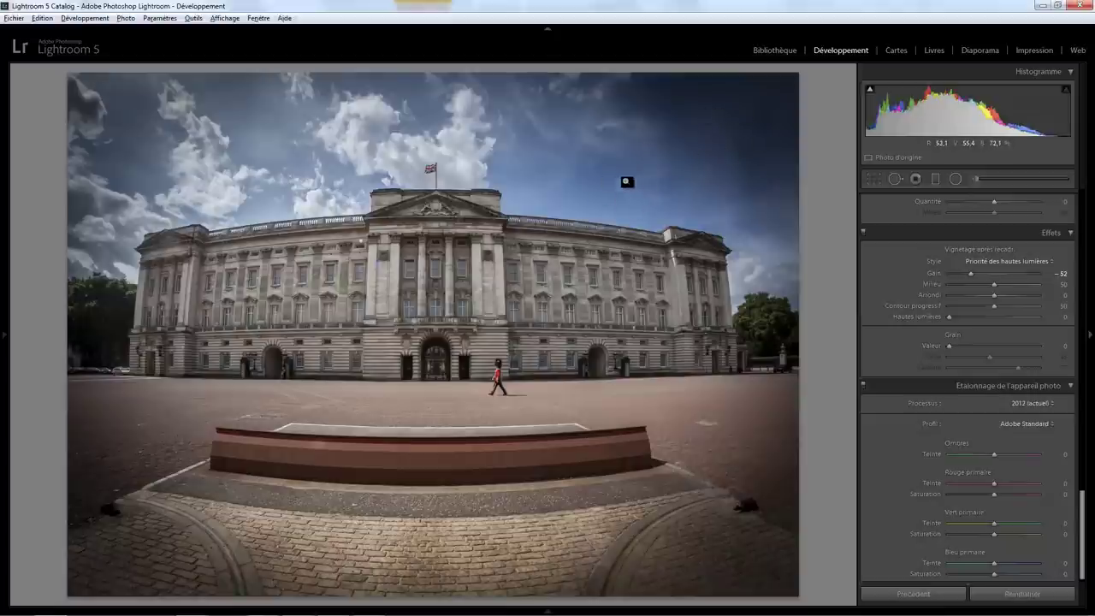
left_click(1013, 261)
left_click(992, 288)
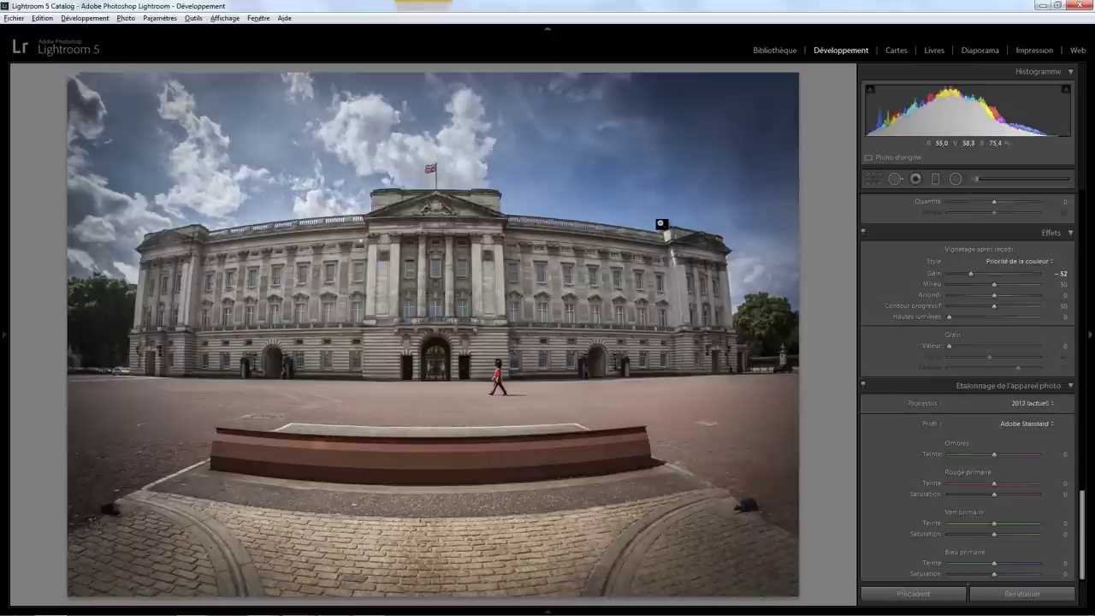
left_click(1000, 263)
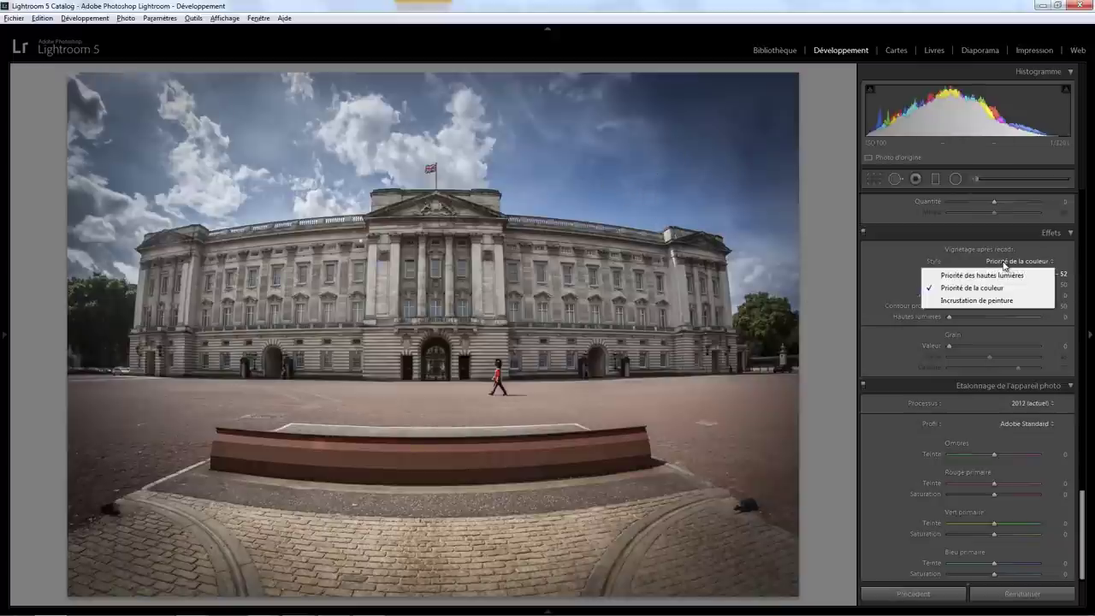
left_click(994, 277)
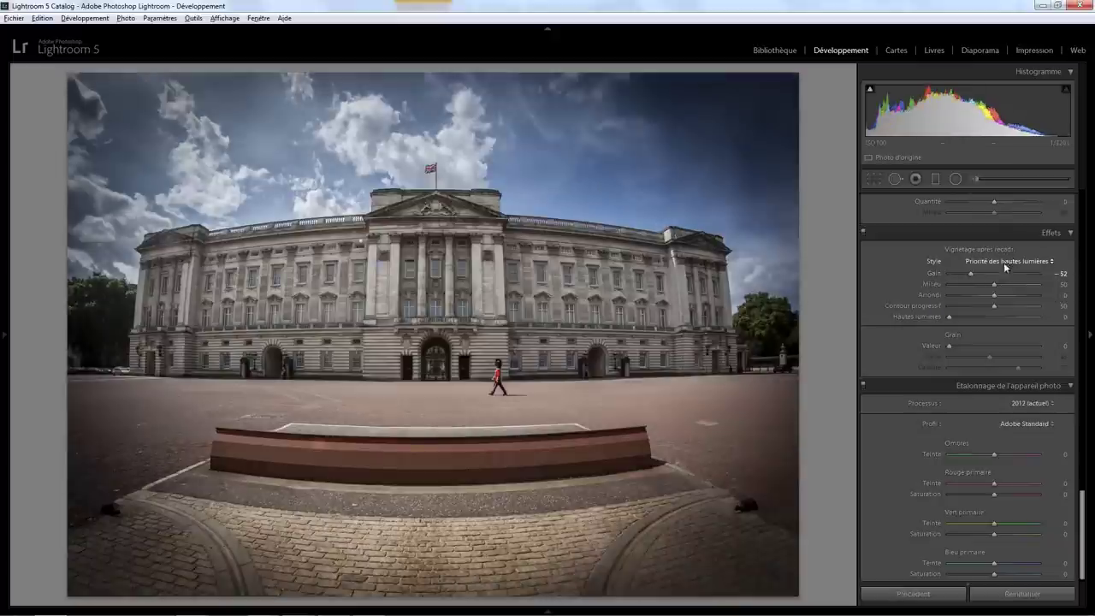
left_click(1013, 261)
left_click(980, 294)
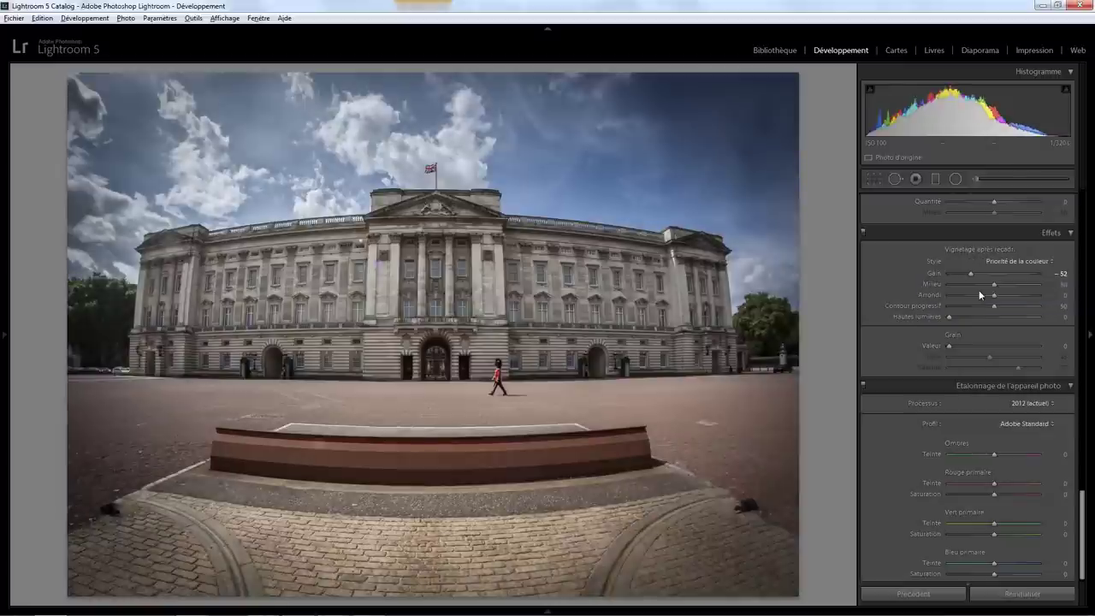
- Try Incrustation de peinture with a stronger Gain, then revert to Priorité des hautes lumières with Gain 0
left_click(1013, 261)
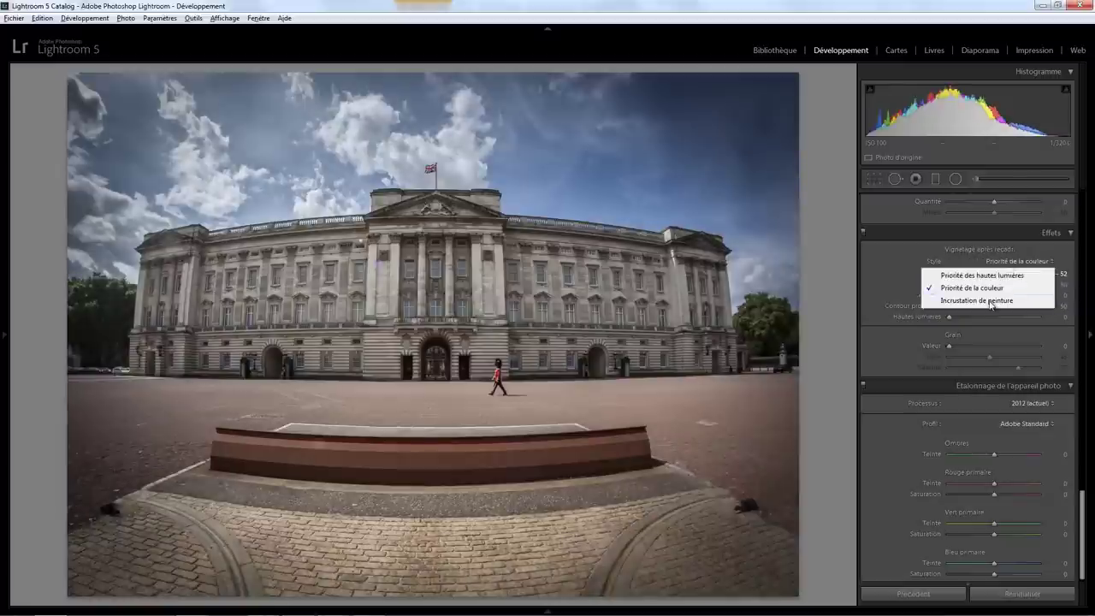
left_click(992, 301)
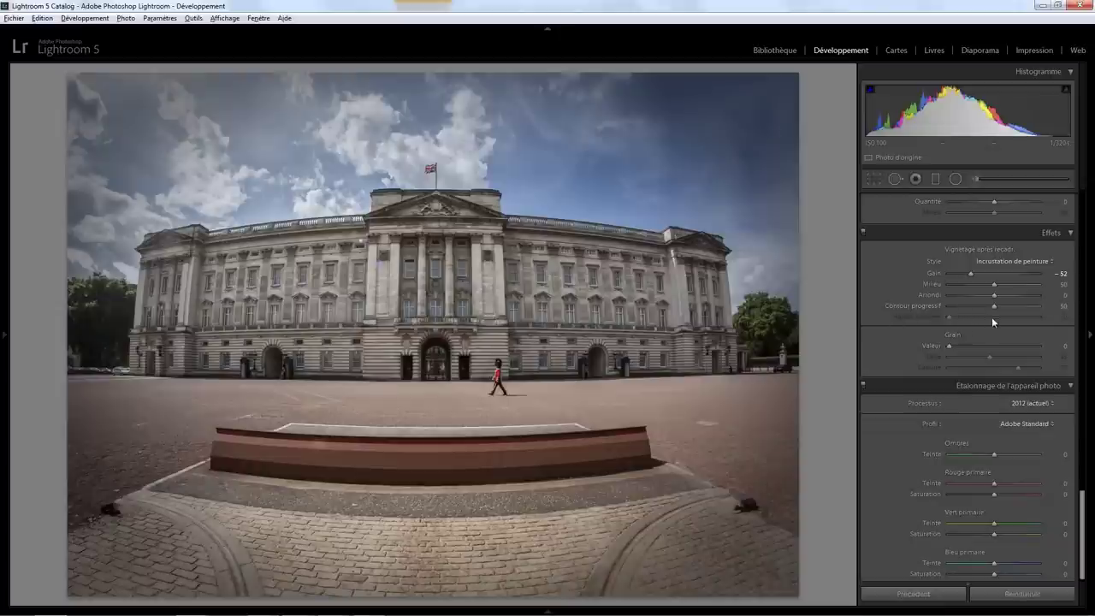
mouse_move(971, 273)
left_mouse_down()
mouse_move(925, 276)
mouse_move(971, 283)
left_mouse_up()
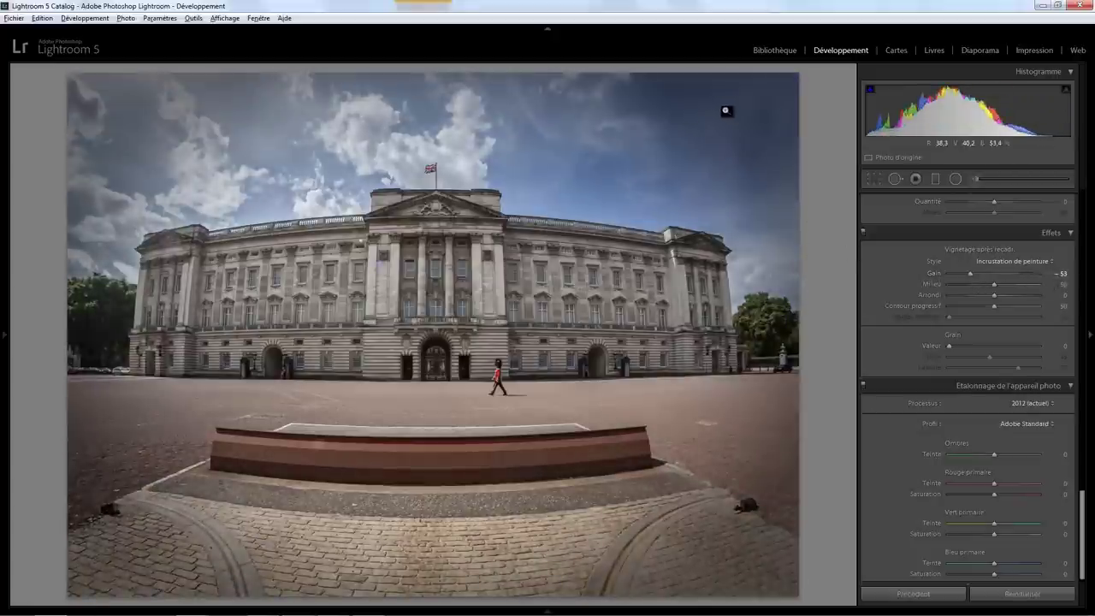
left_click(994, 263)
left_click(974, 273)
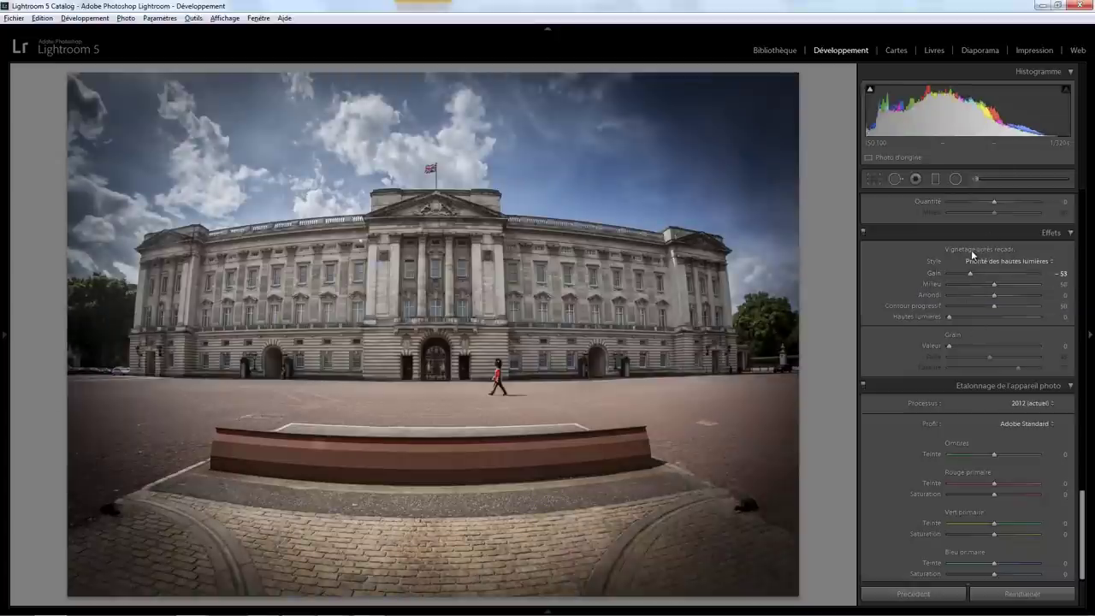
double_click(973, 250)
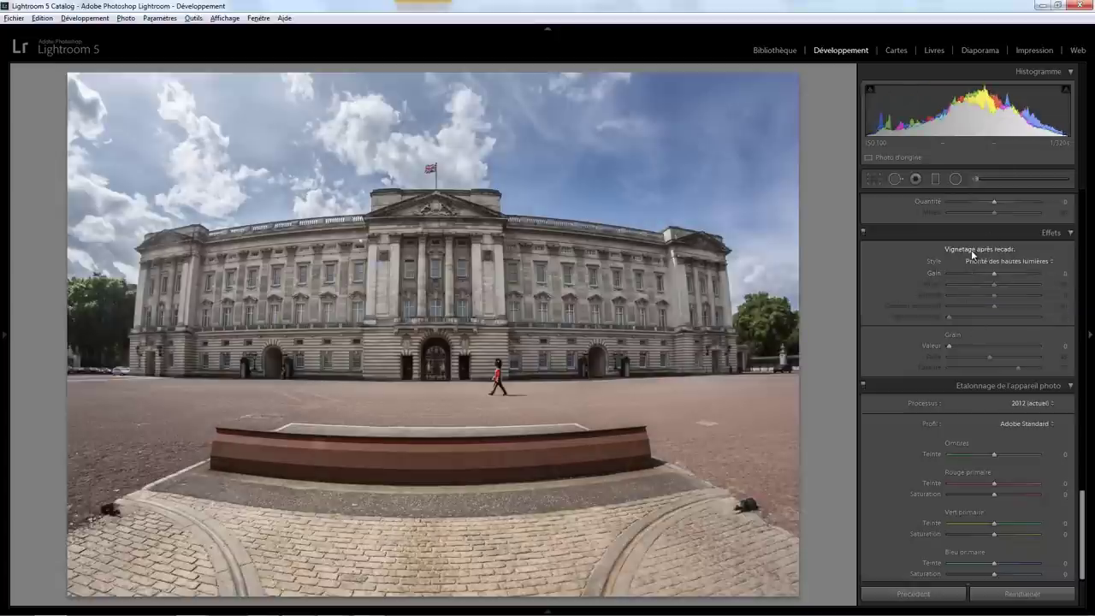
- Zoom to 1:1 on the facade and raise Grain amount to 100
left_click(456, 330)
left_click_drag(493, 325, 565, 393)
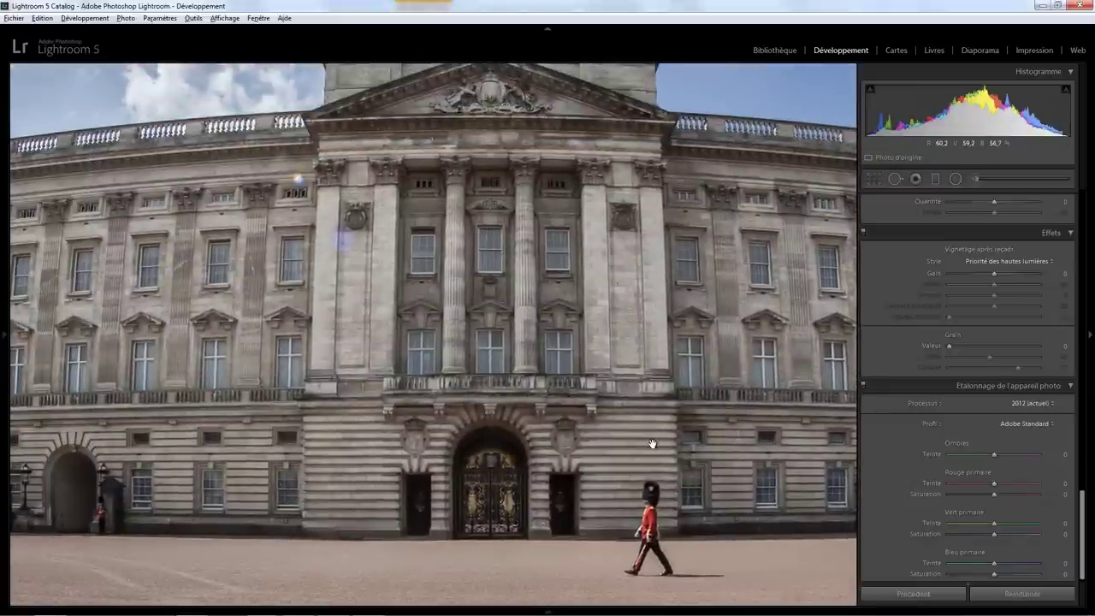
mouse_move(950, 345)
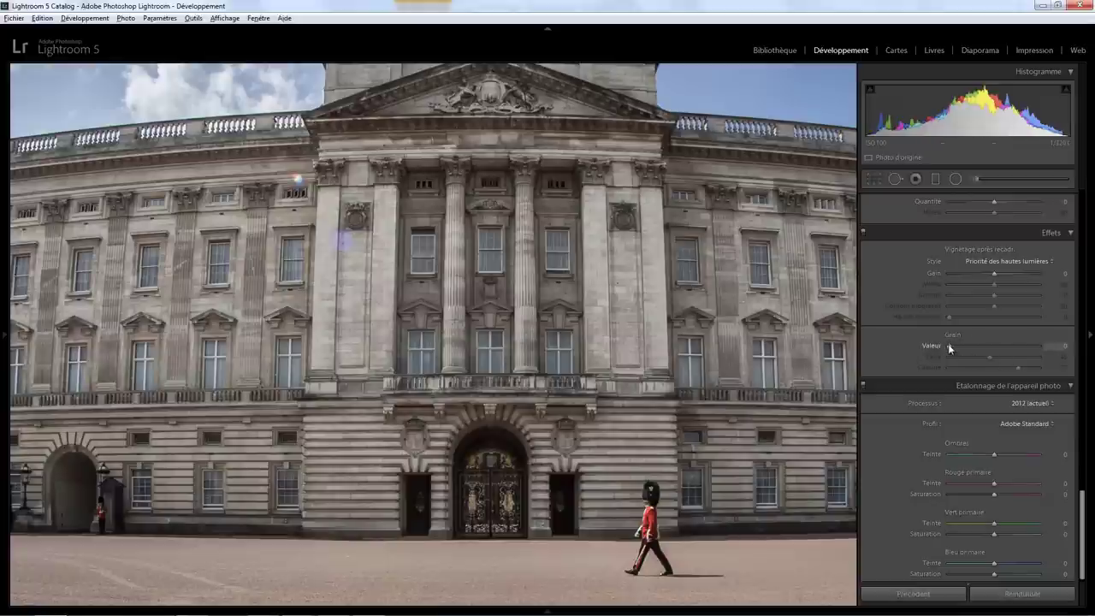
left_click_drag(947, 348, 1091, 352)
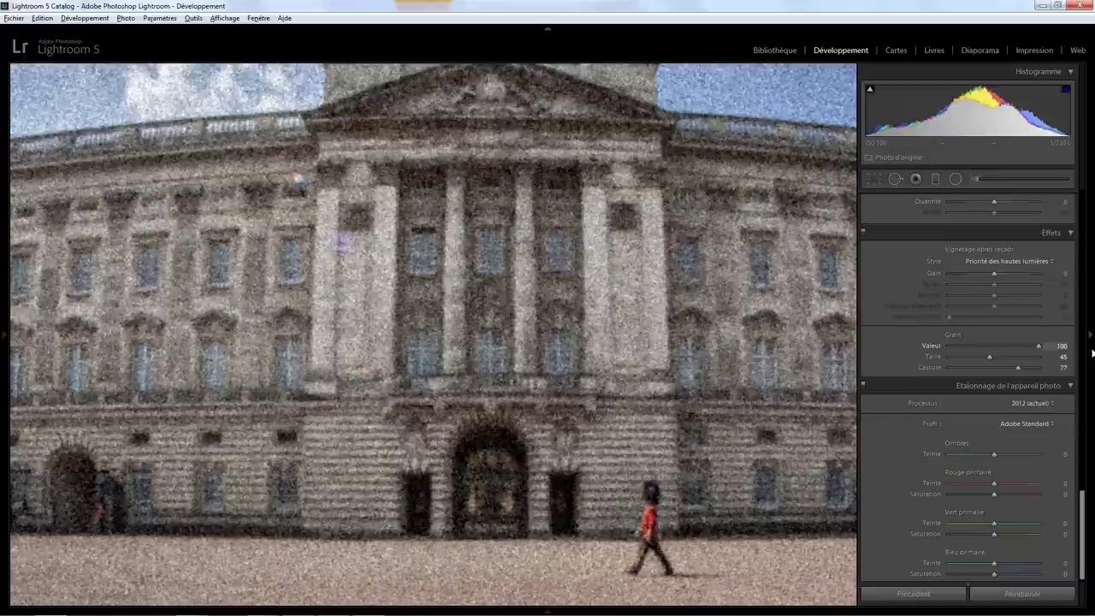
left_click(582, 320)
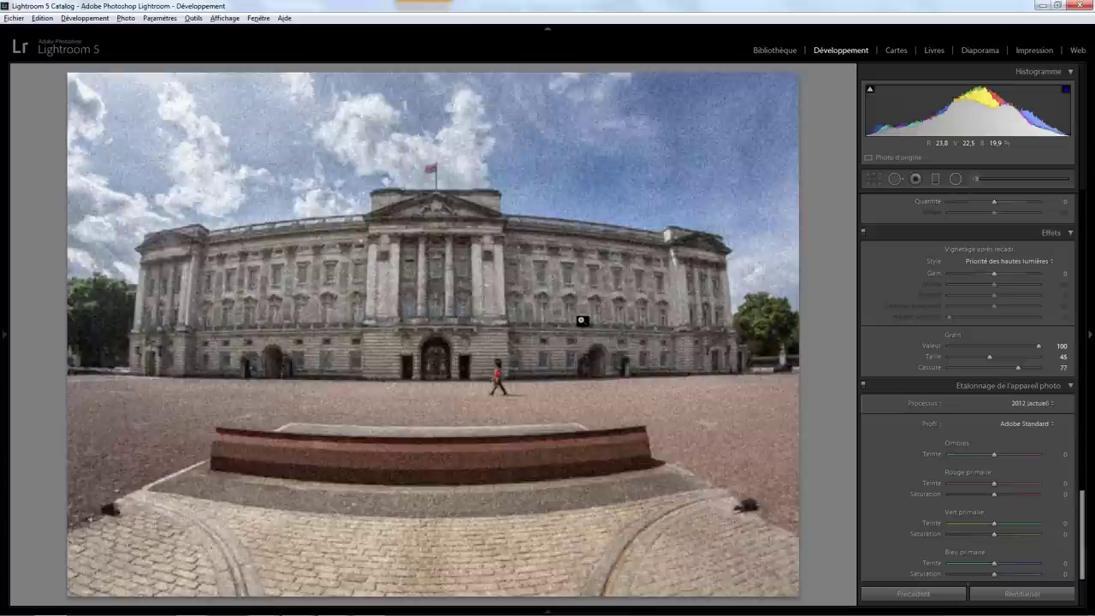
left_click(485, 358)
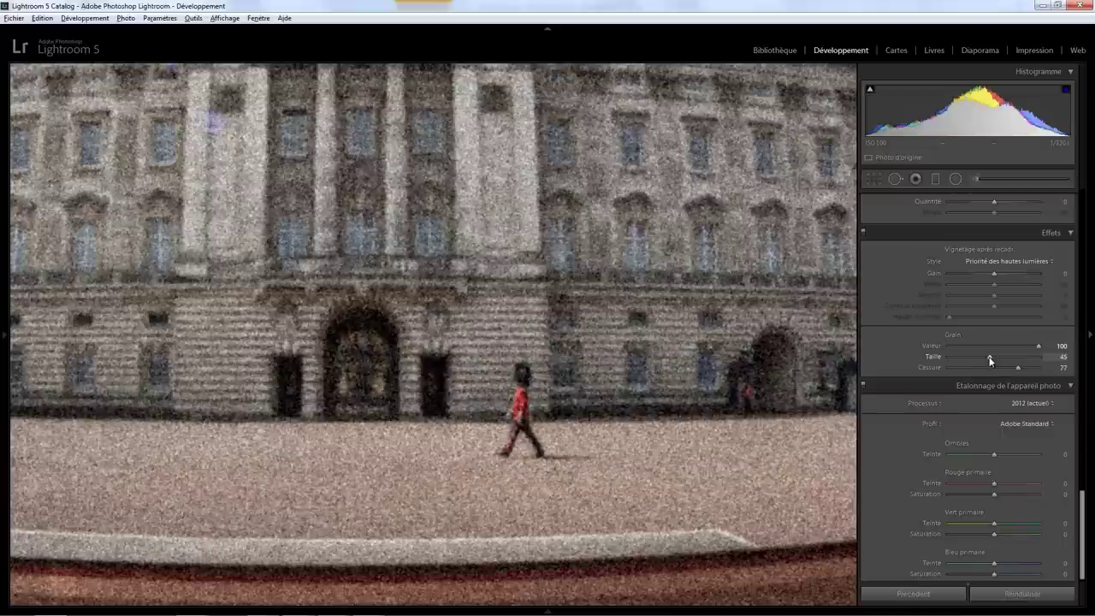
- Test grain size extremes, then settle on grain size 29 and roughness 0
left_click_drag(989, 358, 922, 364)
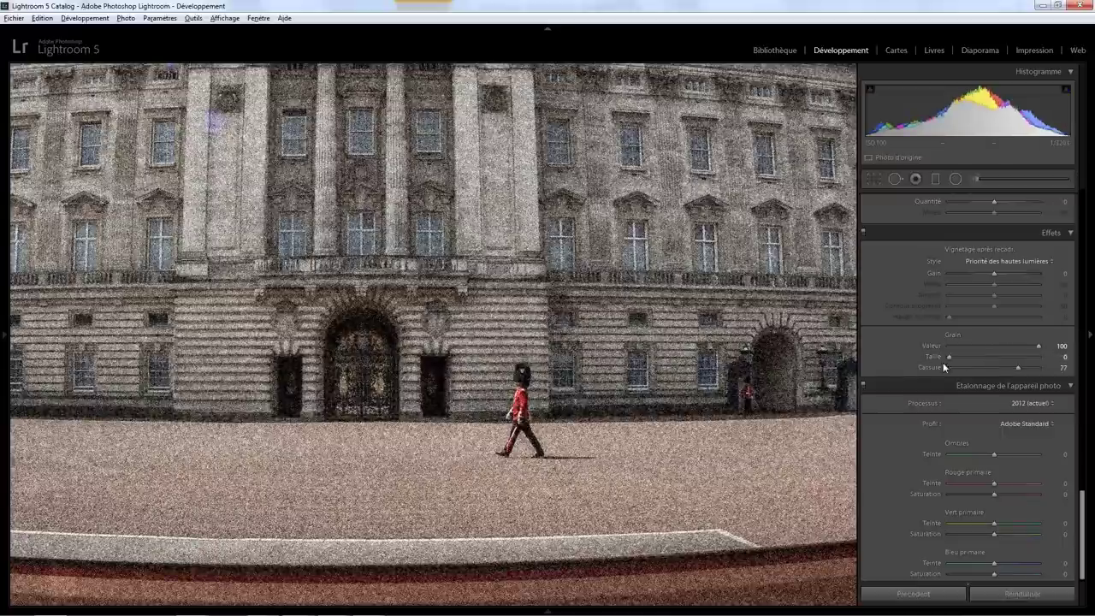
left_click_drag(1030, 357, 1060, 356)
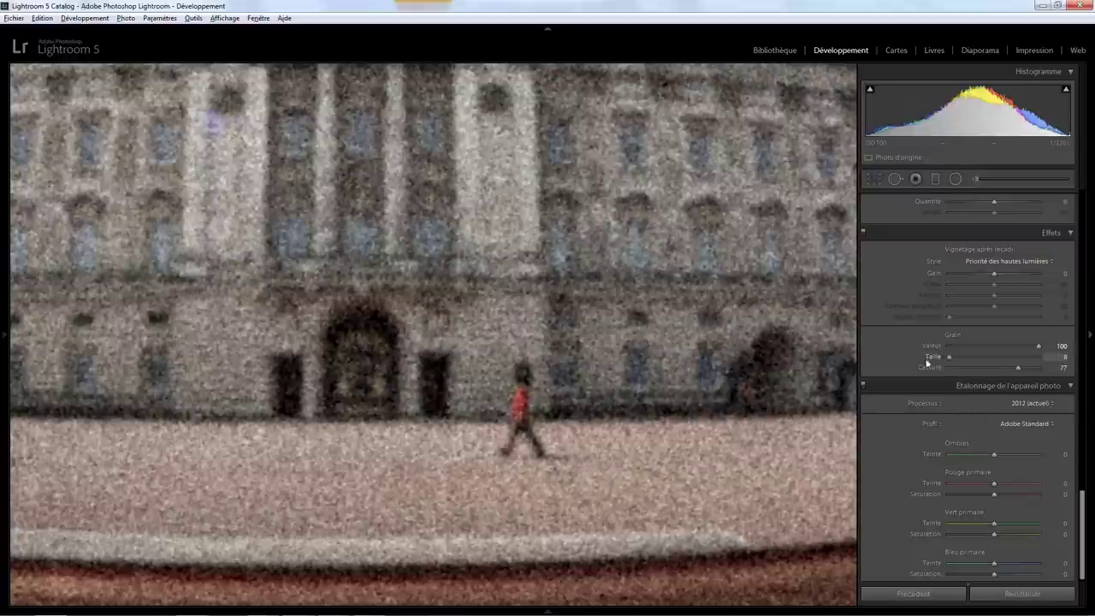
left_click_drag(912, 359, 1069, 368)
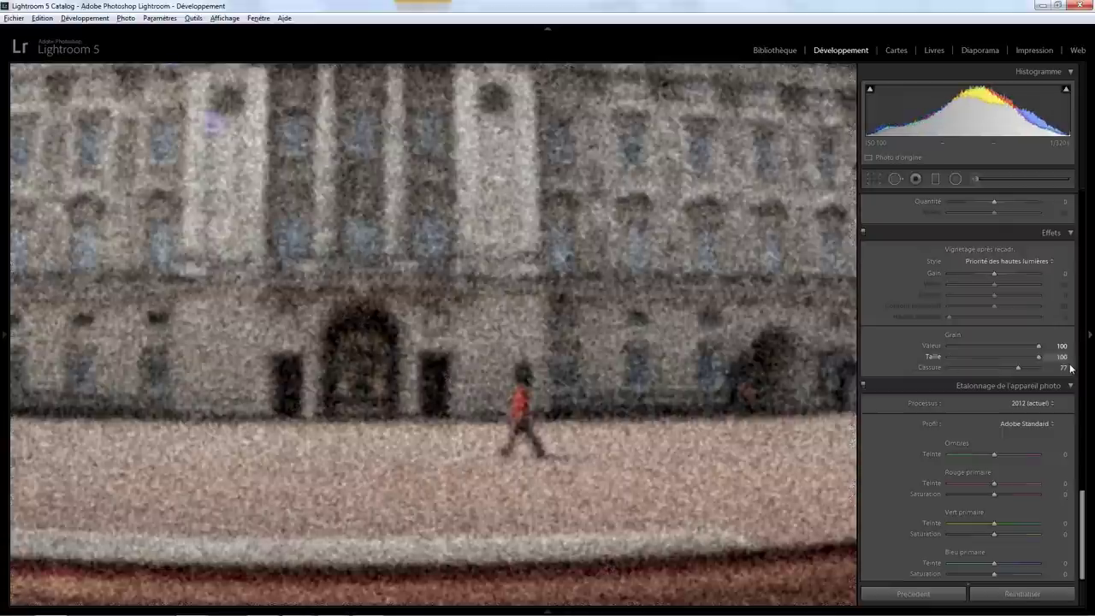
left_click_drag(996, 363, 975, 362)
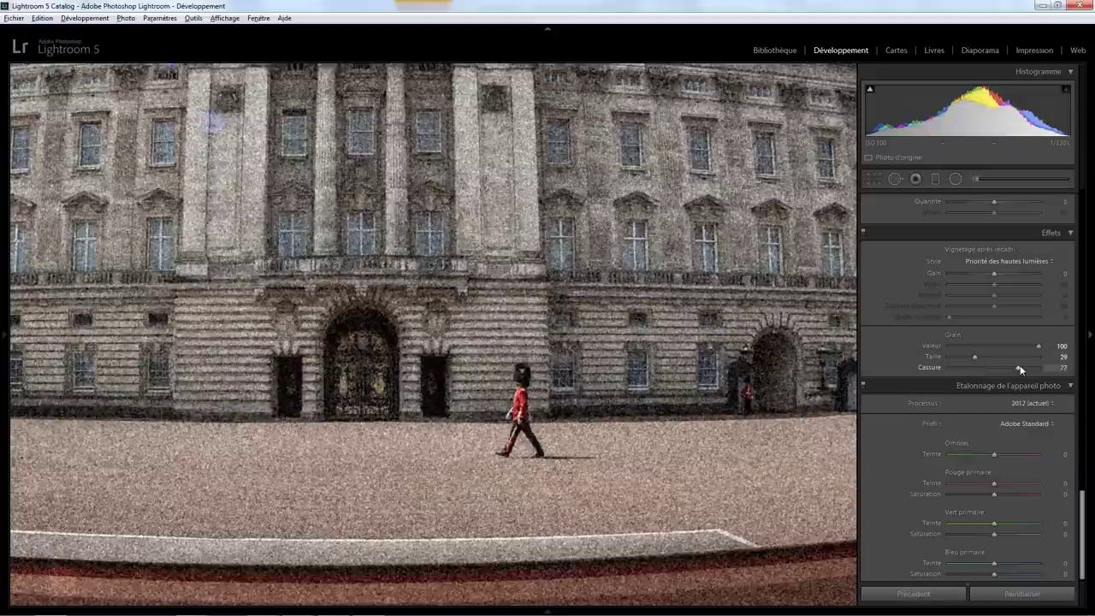
left_click_drag(1018, 368, 924, 366)
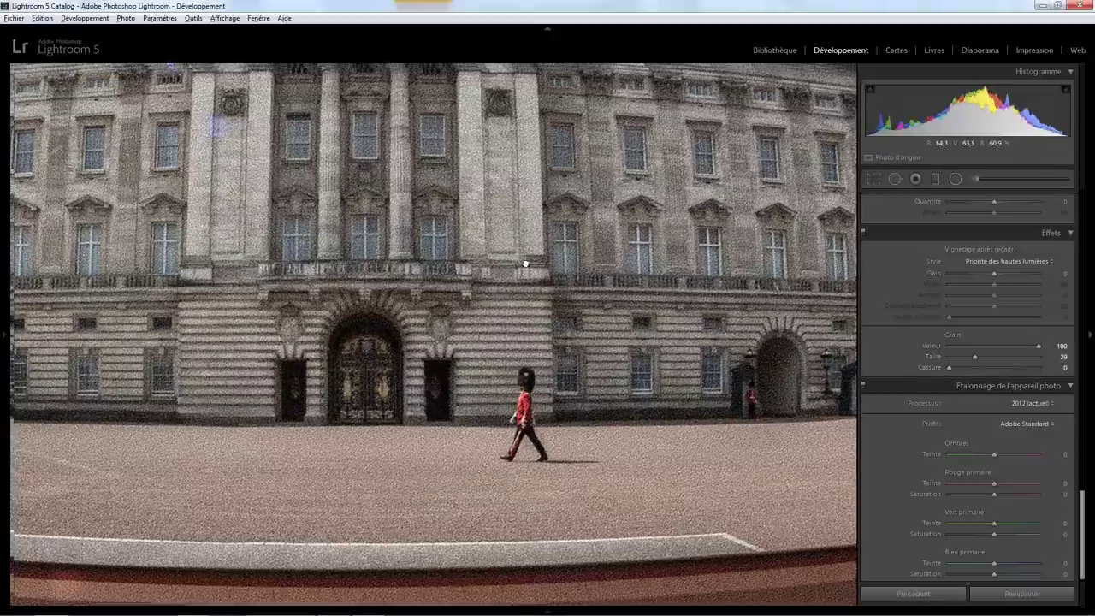
- Set grain roughness to 100, amount to 48 and size to 20
left_click_drag(462, 288, 538, 382)
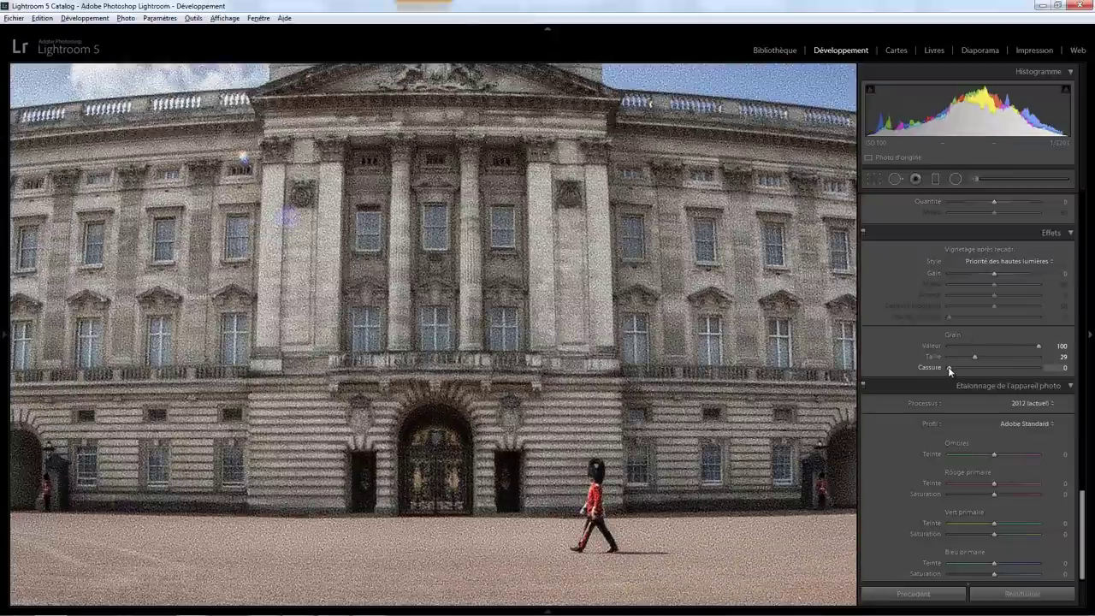
left_click_drag(948, 367, 1066, 372)
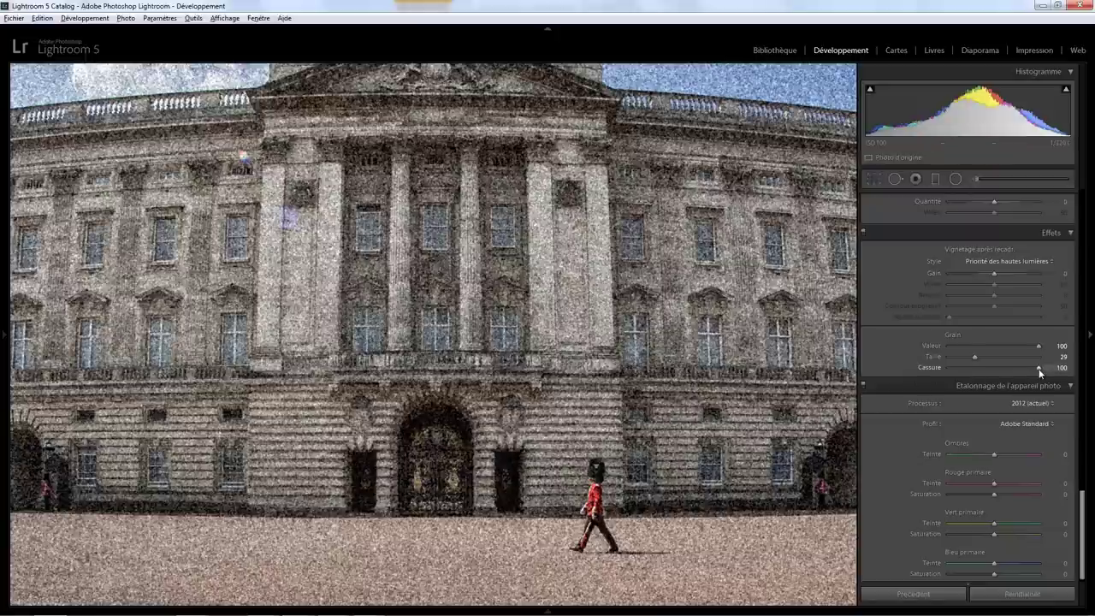
left_click_drag(1039, 345, 978, 346)
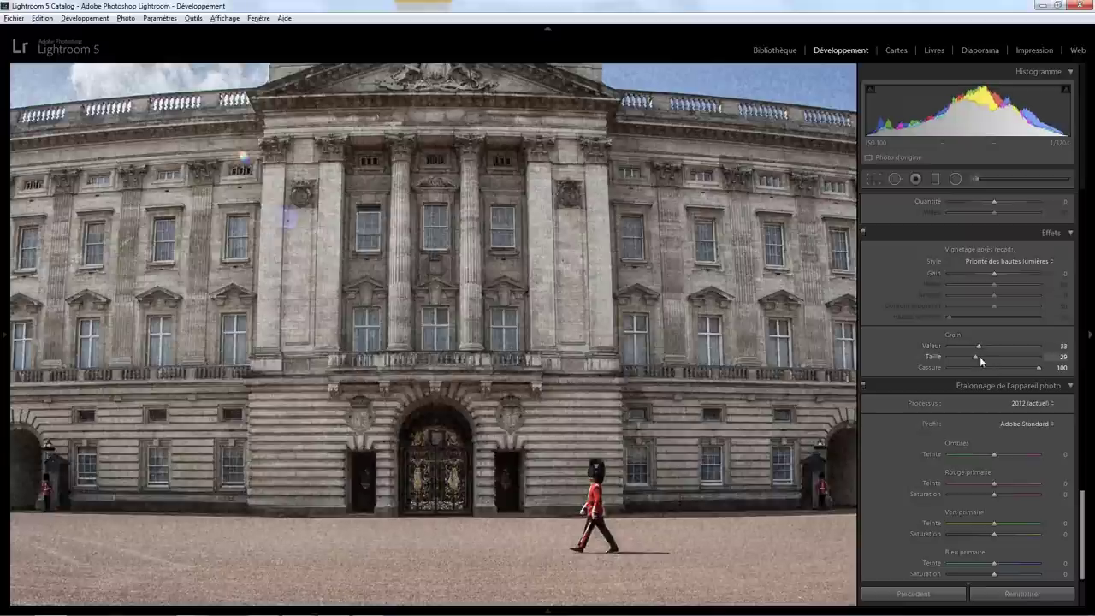
mouse_move(980, 345)
left_mouse_down()
mouse_move(992, 346)
mouse_move(968, 357)
left_mouse_up()
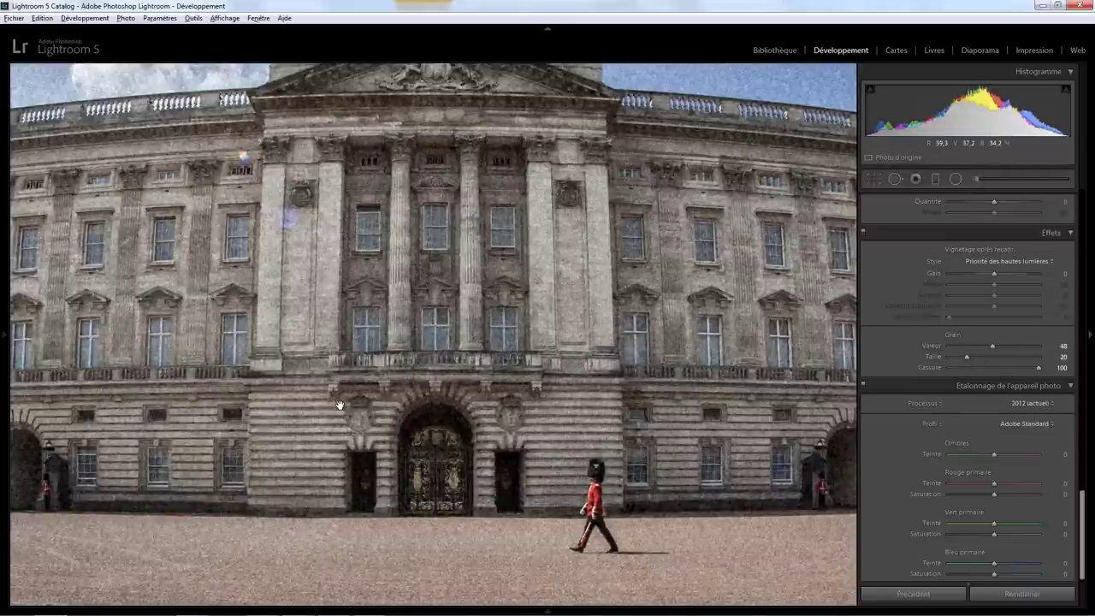
- Zoom out to Fit view to see the whole palace photo with its final grain
left_click(420, 332)
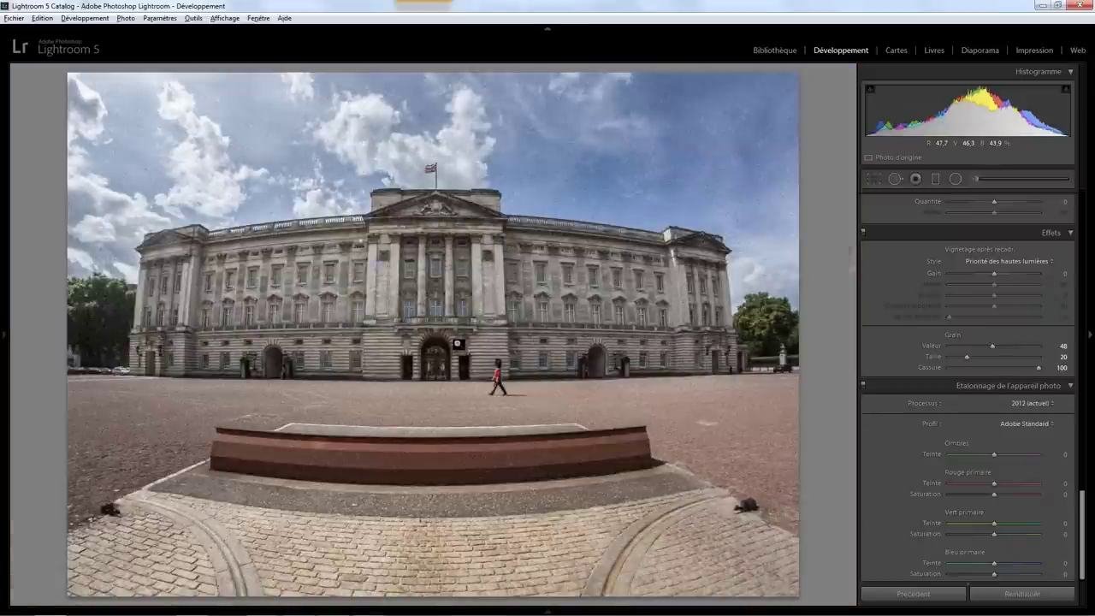